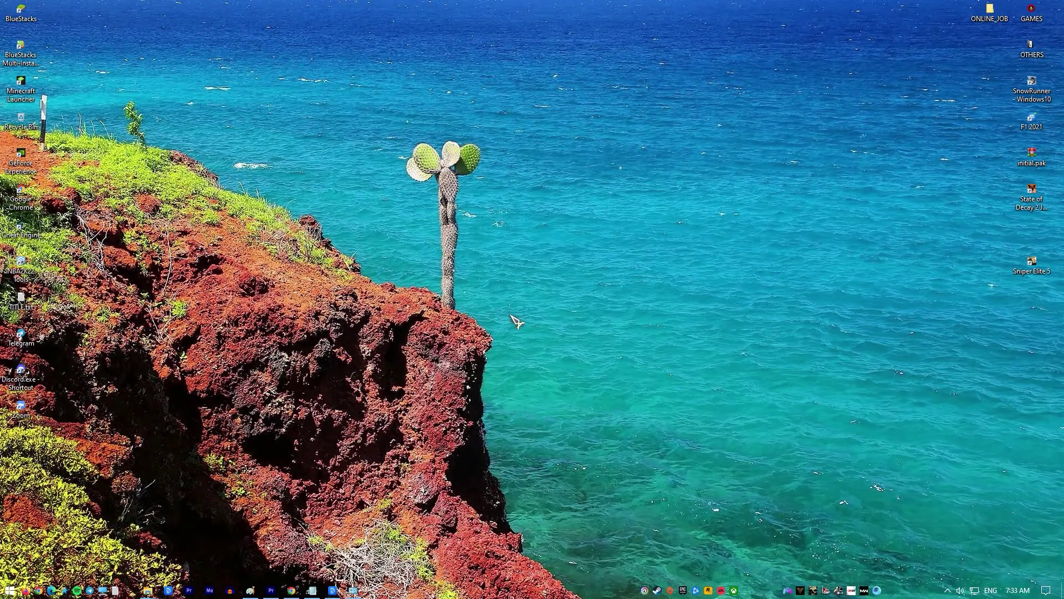
- Open the list of apps allowed through Windows Defender Firewall from Control Panel's System and Security settings
{"action": "key", "text": "super"}
{"action": "type", "text": "contro"}
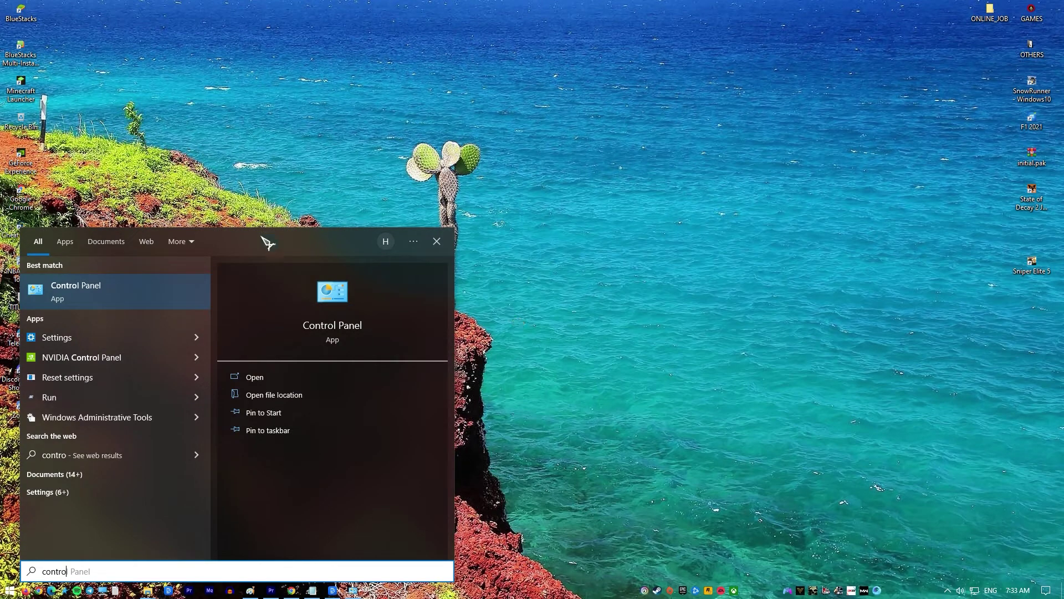
{"action": "left_click", "coordinate": [147, 293]}
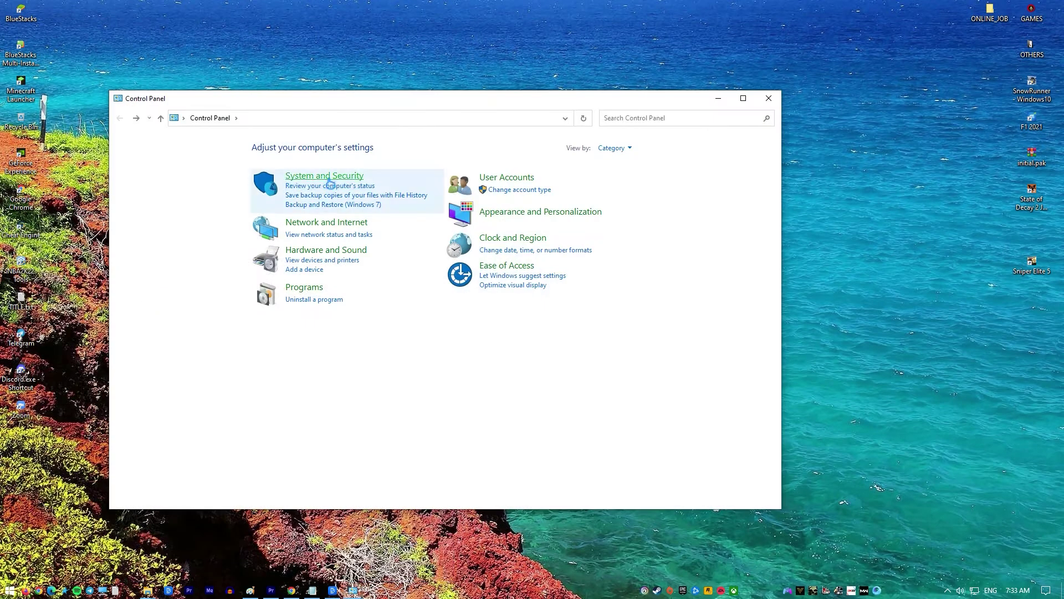
{"action": "left_click", "coordinate": [331, 179]}
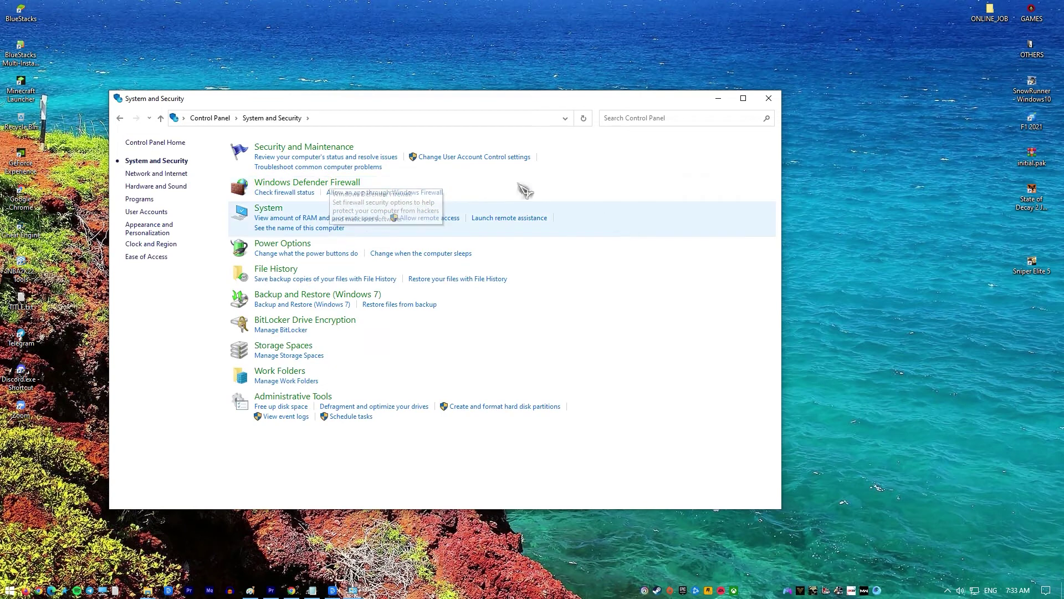
{"action": "left_click", "coordinate": [351, 183]}
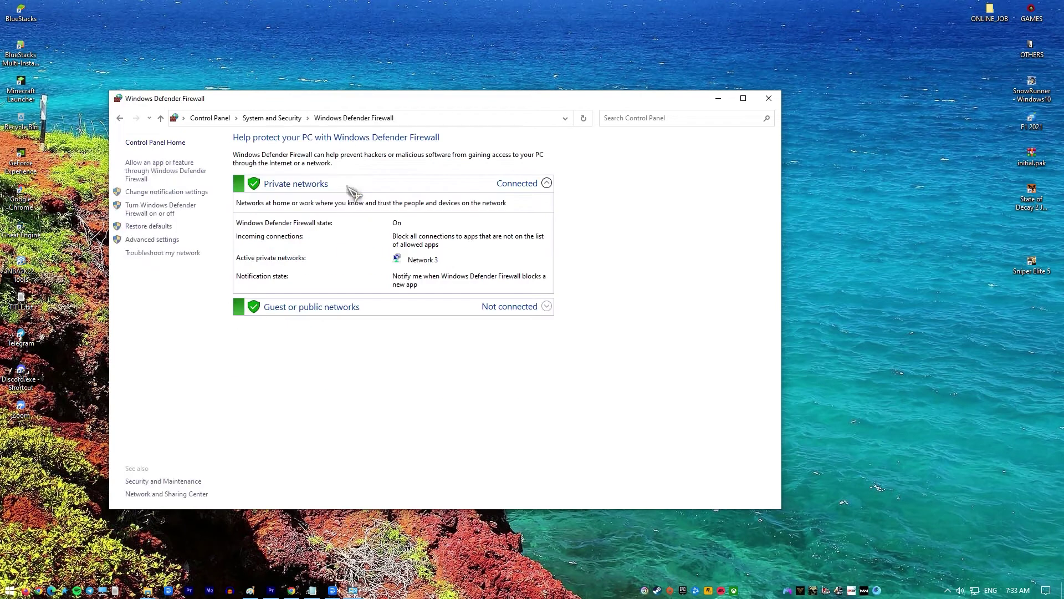
{"action": "left_click", "coordinate": [190, 171]}
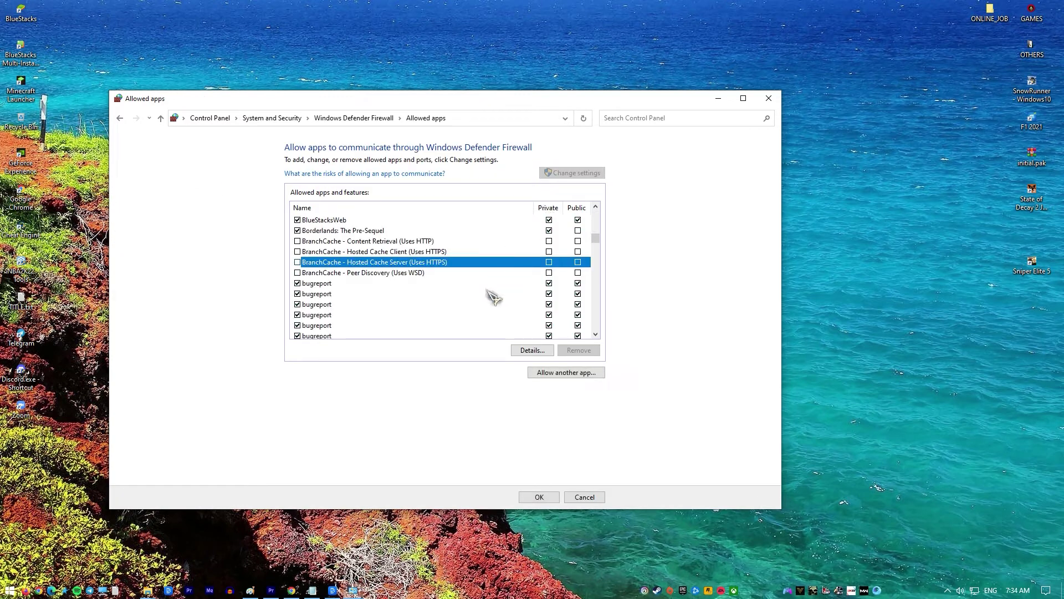
- Toggle the Private and Public network permissions of Battlefield 1 in the allowed apps list
{"action": "scroll", "coordinate": [411, 314], "scroll_direction": "down", "scroll_amount": 1}
{"action": "scroll", "coordinate": [409, 316], "scroll_direction": "up", "scroll_amount": 4}
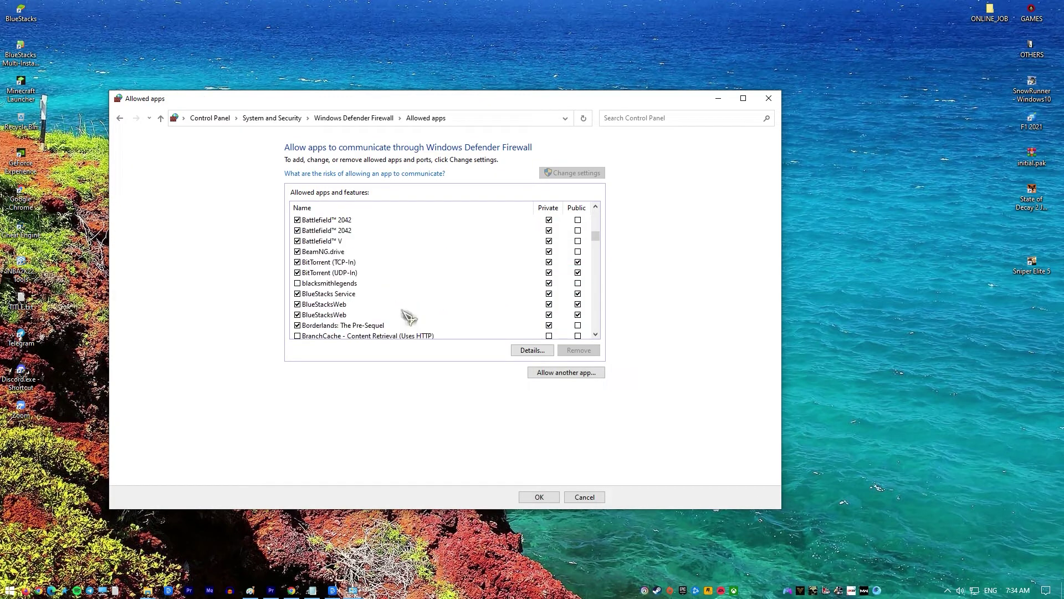
{"action": "scroll", "coordinate": [409, 317], "scroll_direction": "up", "scroll_amount": 2}
{"action": "scroll", "coordinate": [409, 317], "scroll_direction": "down", "scroll_amount": 1}
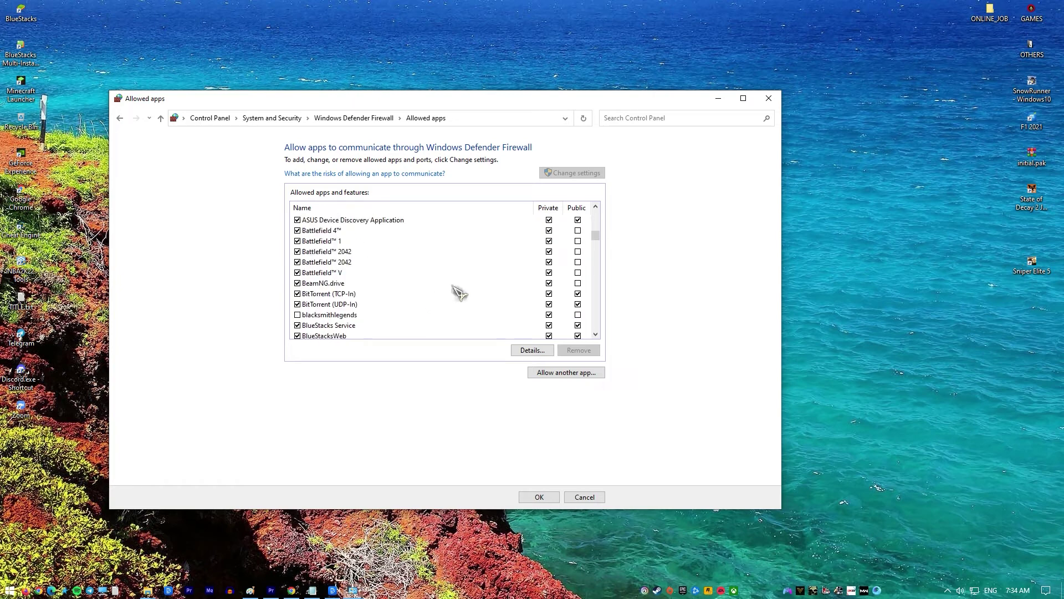
{"action": "left_click", "coordinate": [550, 242]}
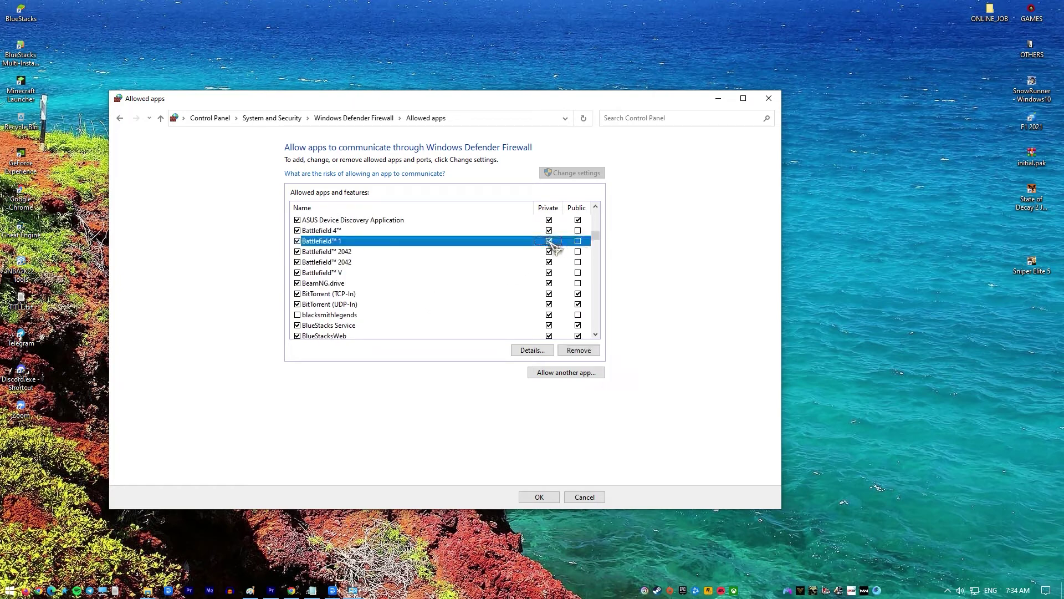
{"action": "left_click", "coordinate": [578, 242]}
{"action": "left_click", "coordinate": [580, 242]}
{"action": "left_click", "coordinate": [549, 242]}
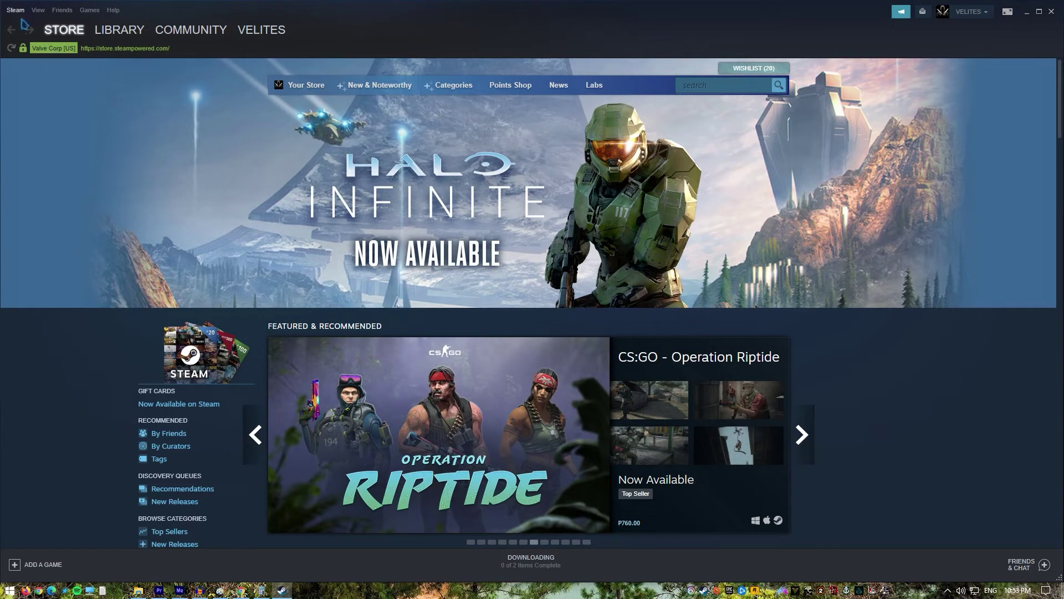
{"action": "left_click", "coordinate": [15, 10]}
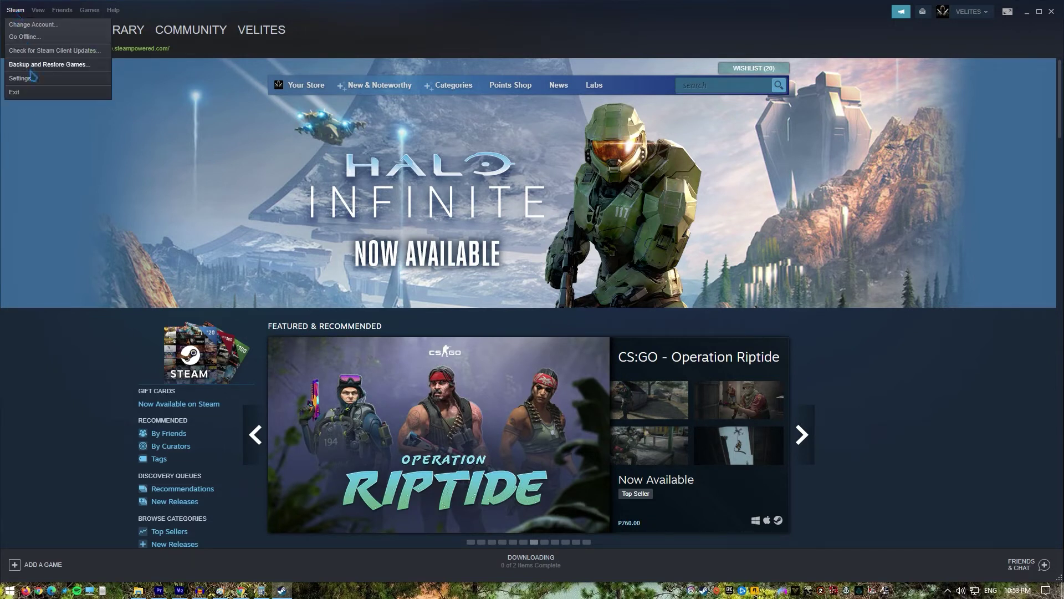
{"action": "left_click", "coordinate": [28, 78]}
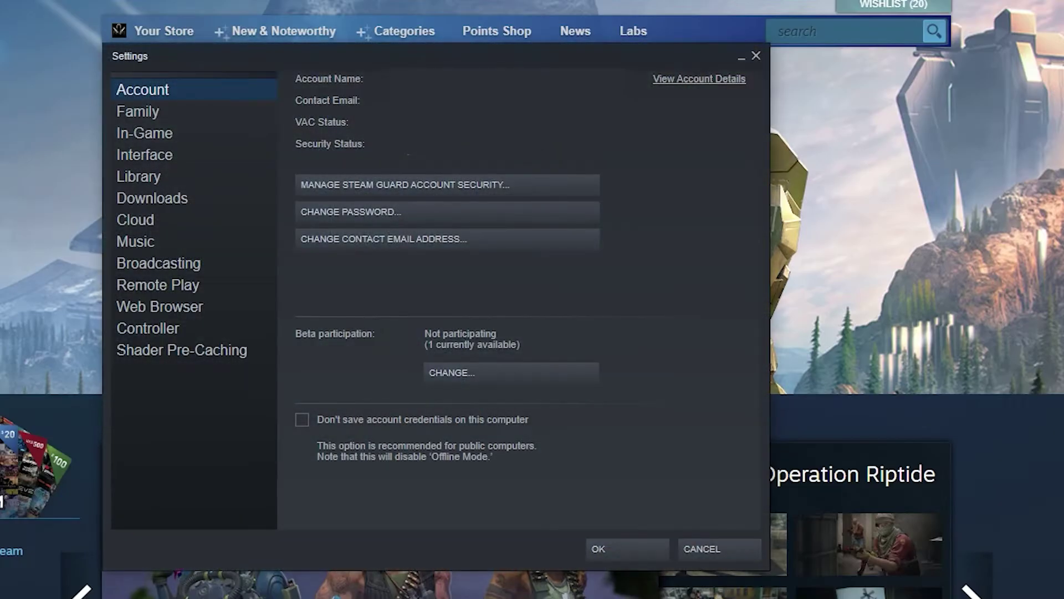
{"action": "left_click", "coordinate": [139, 112]}
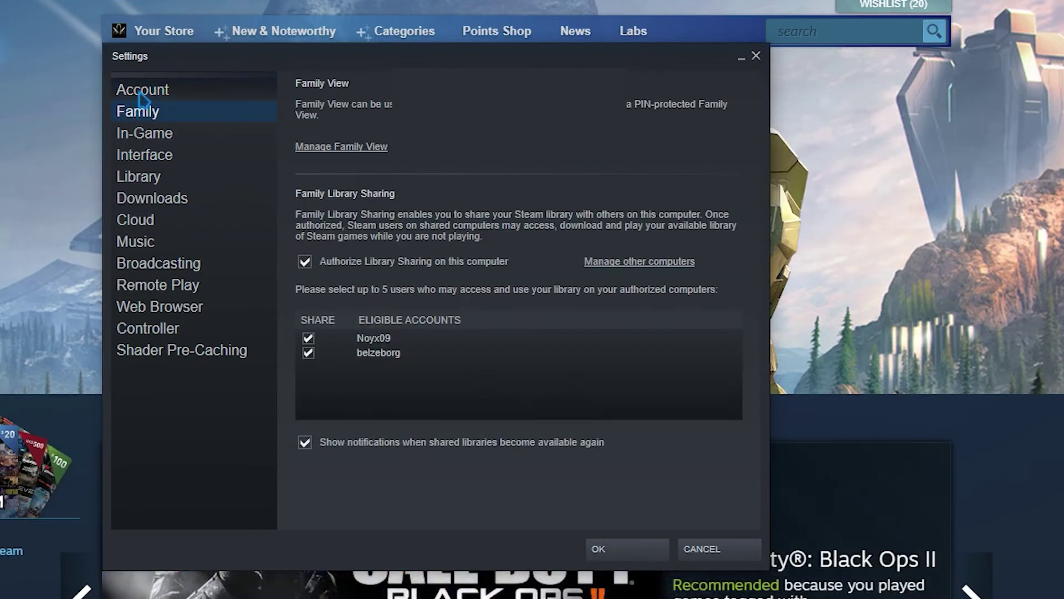
{"action": "left_click", "coordinate": [140, 93]}
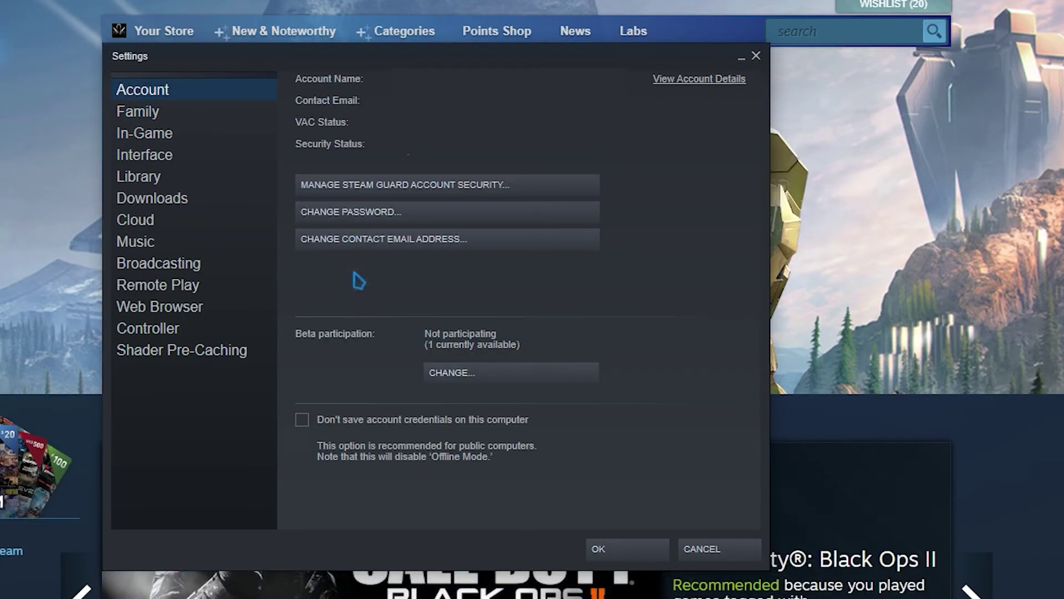
{"action": "left_click", "coordinate": [501, 375]}
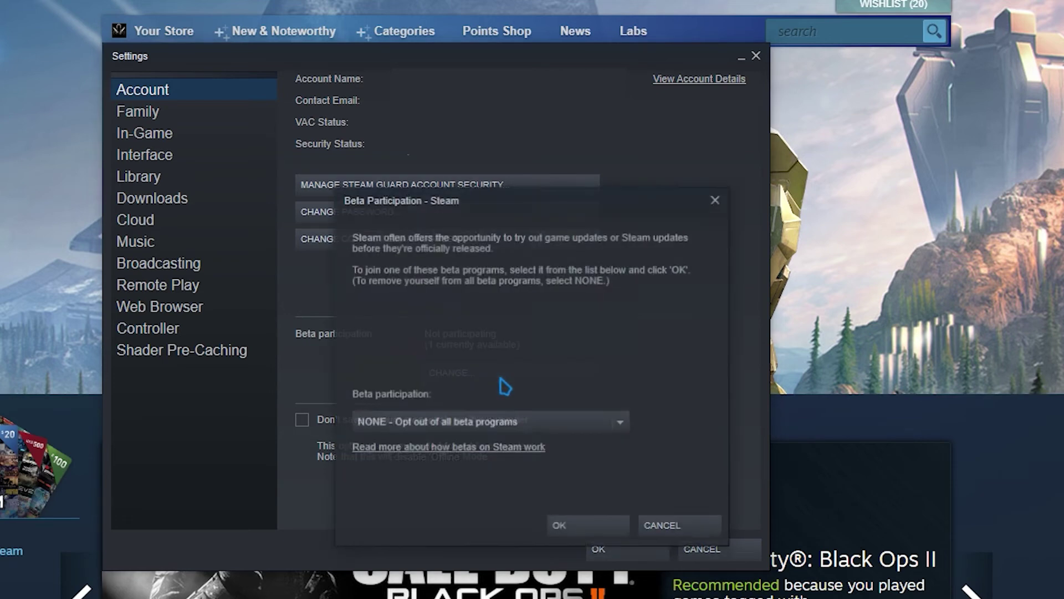
{"action": "left_click", "coordinate": [622, 426]}
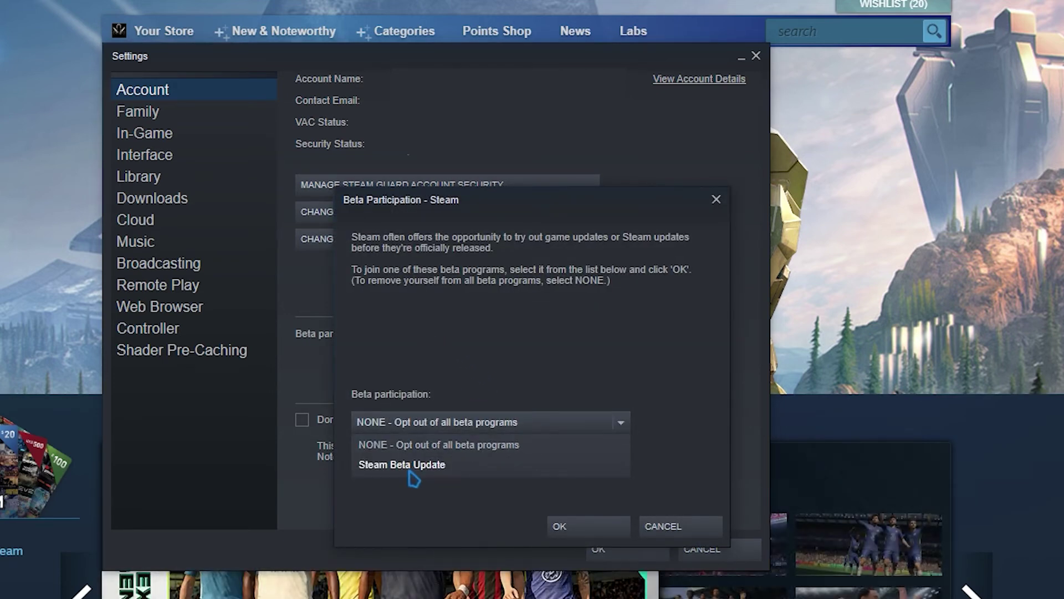
{"action": "left_click", "coordinate": [491, 448]}
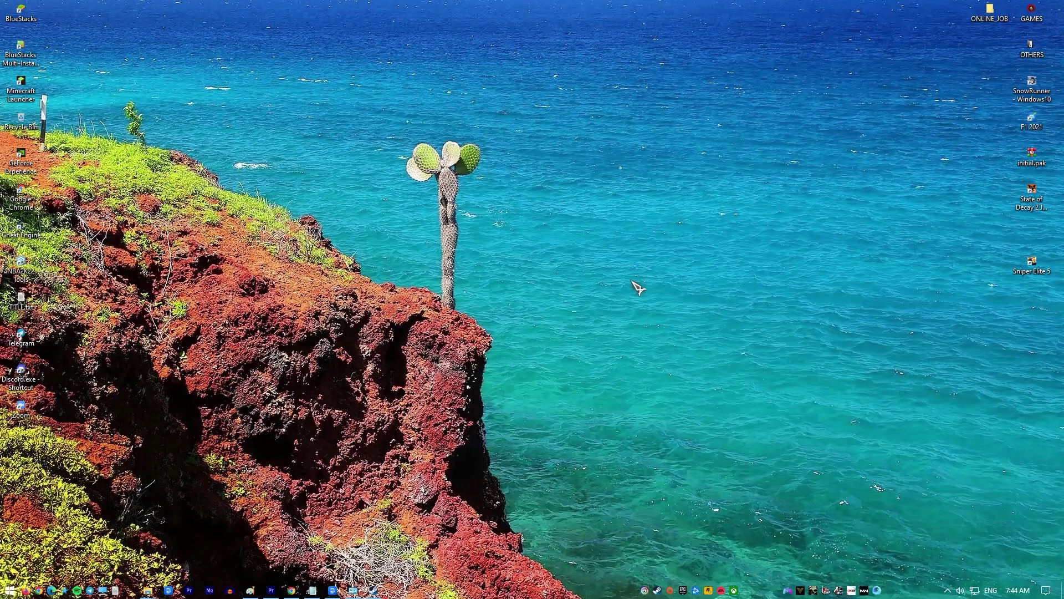
- End the Steam (32 bit) task in Task Manager and check the background processes for remaining Steam entries
{"action": "key", "text": "ctrl+shift+Escape"}
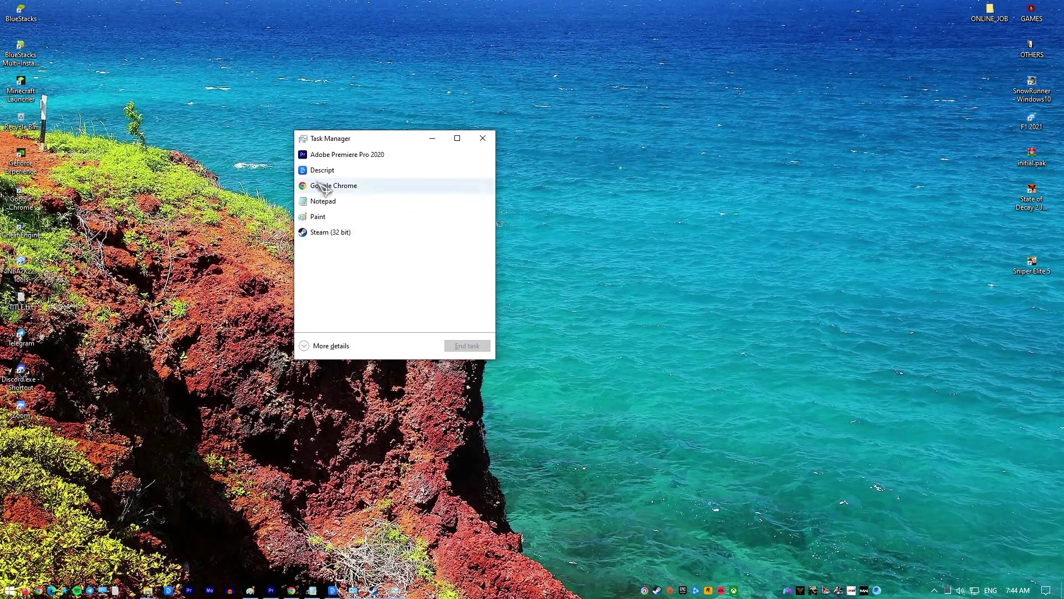
{"action": "left_click", "coordinate": [325, 346]}
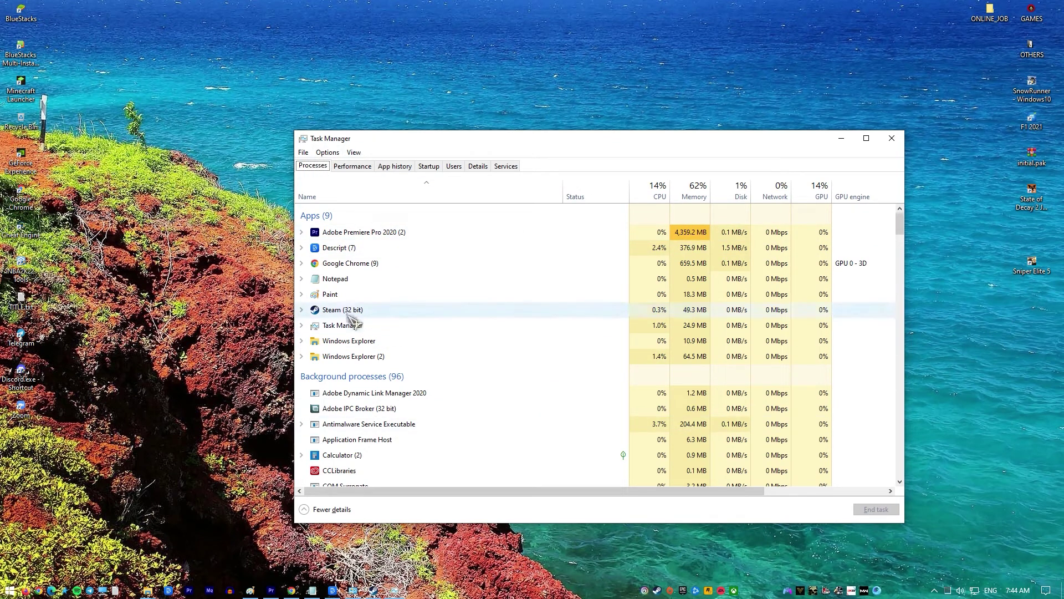
{"action": "left_click", "coordinate": [309, 313]}
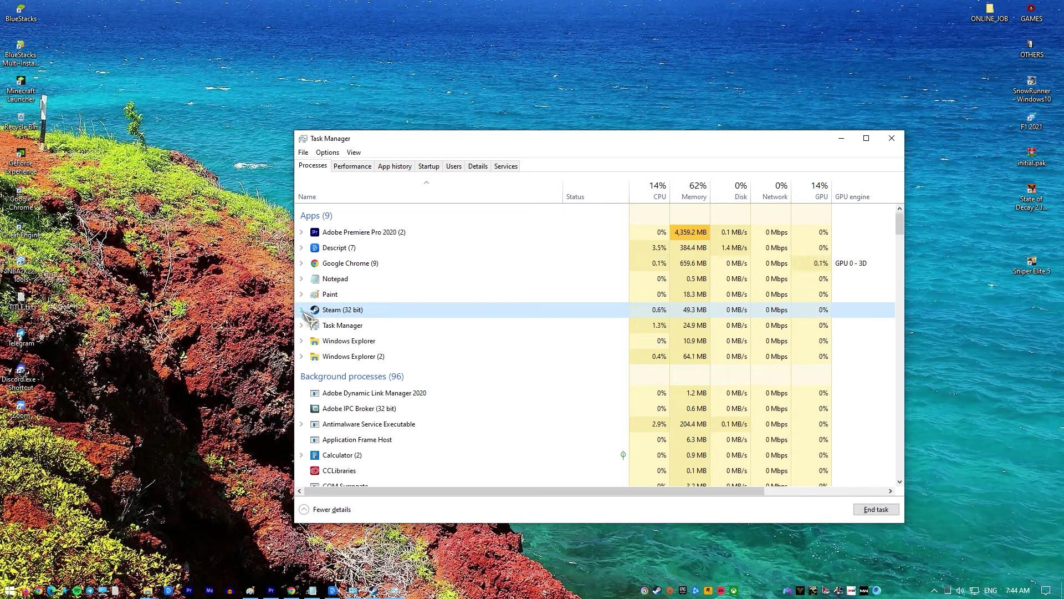
{"action": "left_click", "coordinate": [302, 309]}
{"action": "right_click", "coordinate": [448, 312]}
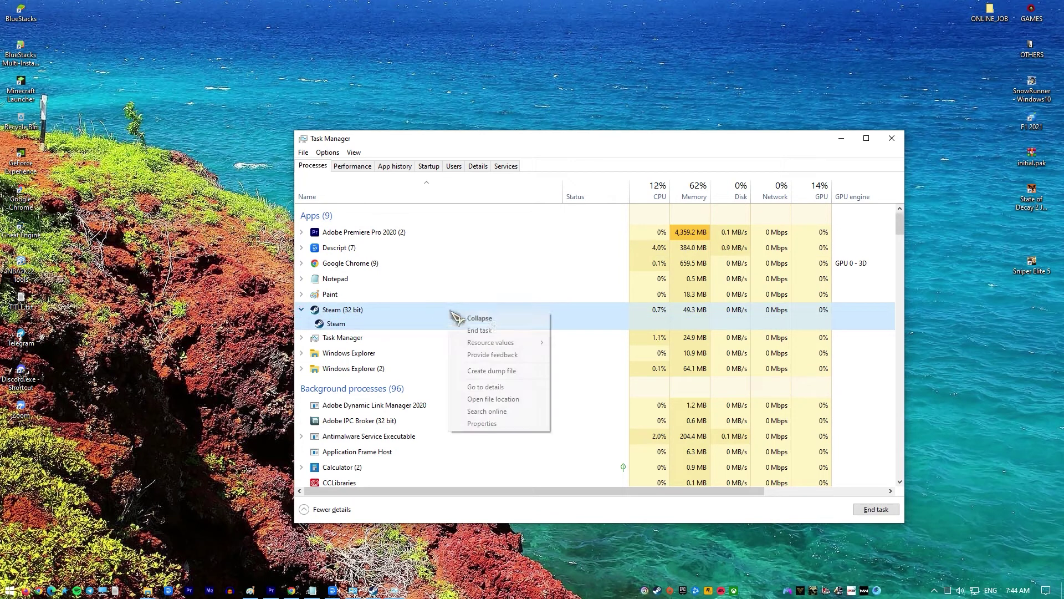
{"action": "left_click", "coordinate": [516, 331]}
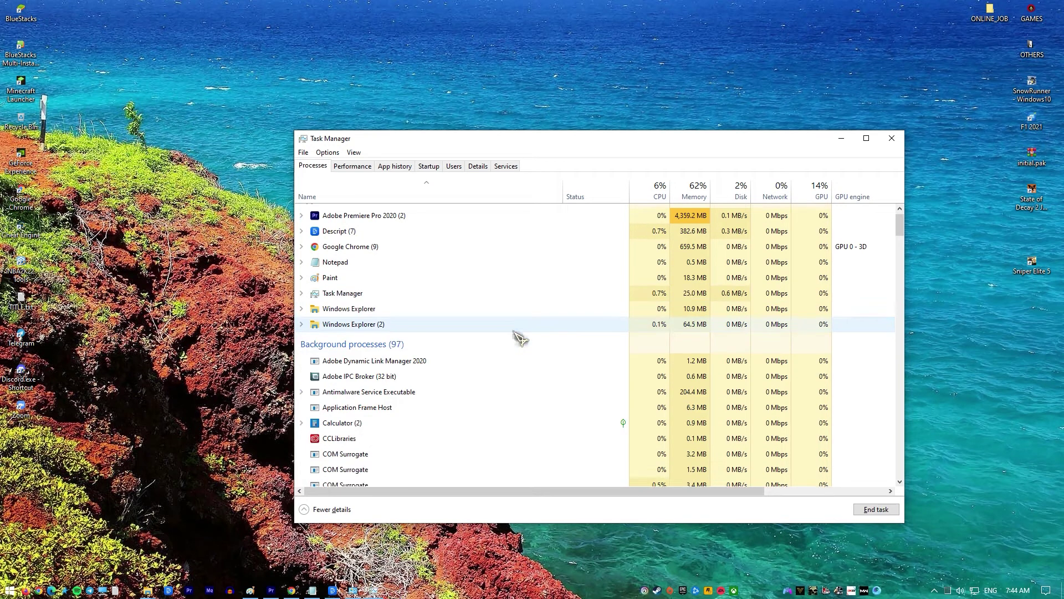
{"action": "scroll", "coordinate": [442, 363], "scroll_direction": "down", "scroll_amount": 5}
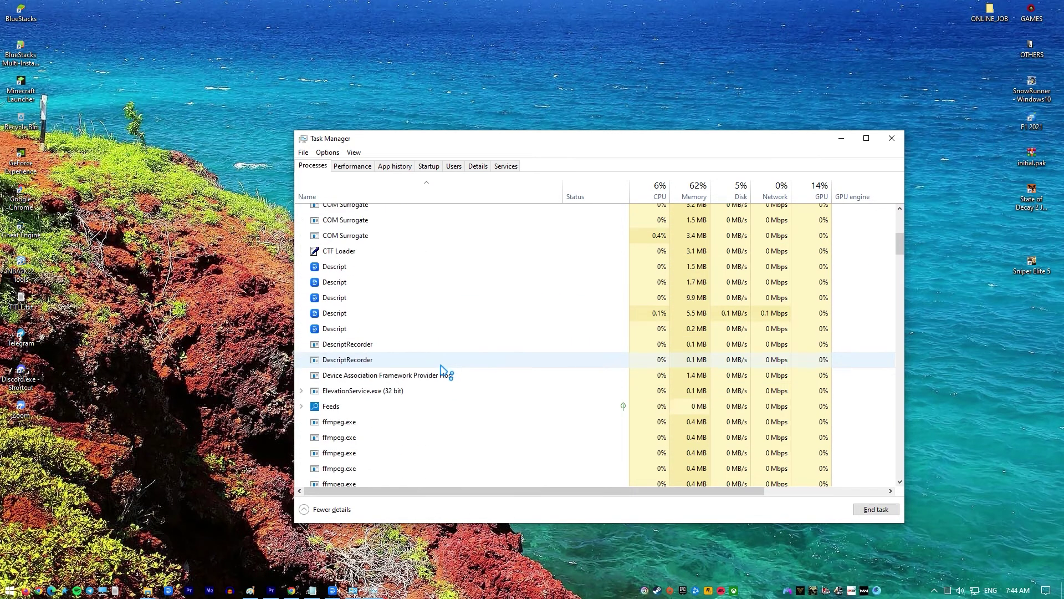
{"action": "scroll", "coordinate": [442, 367], "scroll_direction": "down", "scroll_amount": 12}
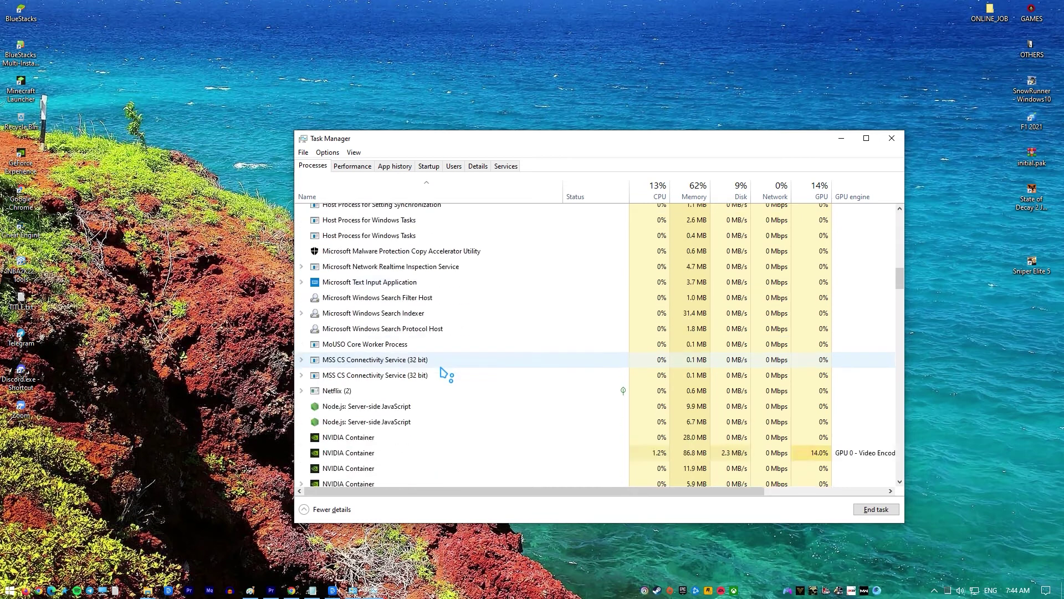
{"action": "scroll", "coordinate": [442, 368], "scroll_direction": "down", "scroll_amount": 8}
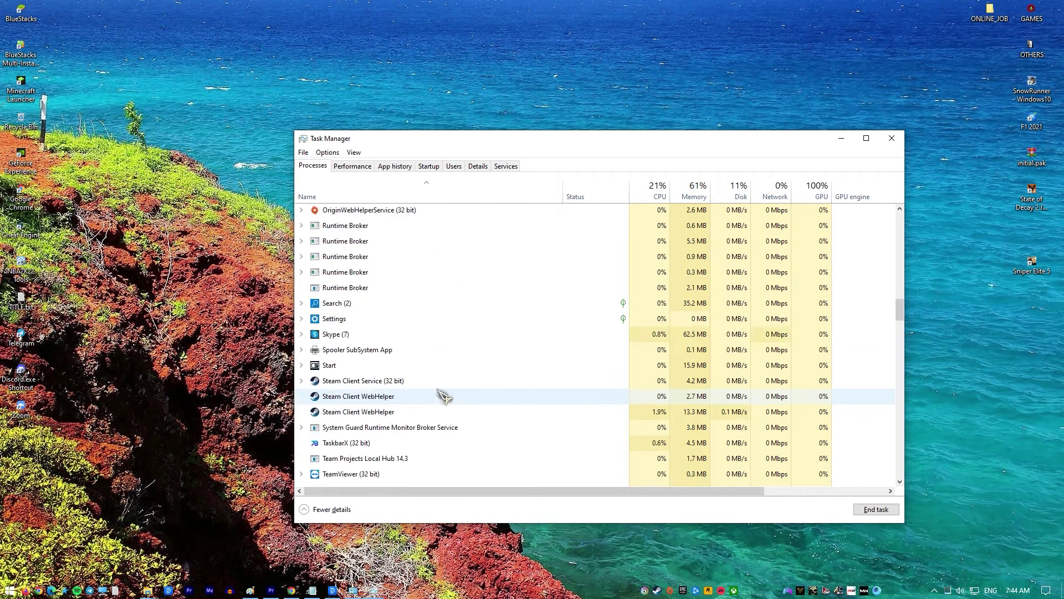
{"action": "scroll", "coordinate": [444, 396], "scroll_direction": "down", "scroll_amount": 1}
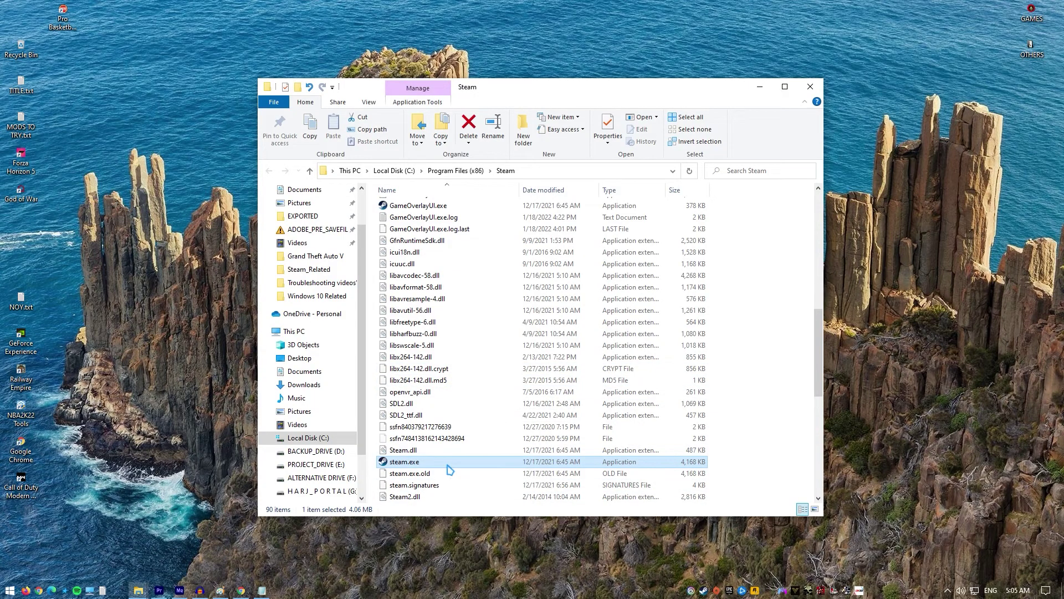
- Set steam.exe in the Steam folder to always run as an administrator through its compatibility properties
{"action": "right_click", "coordinate": [462, 462]}
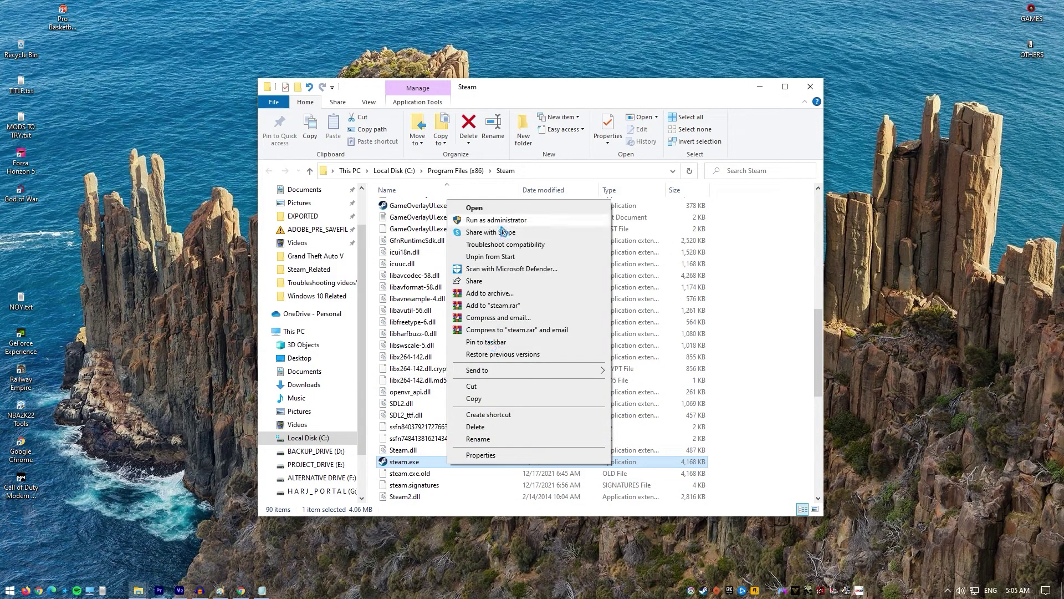
{"action": "left_click", "coordinate": [492, 455]}
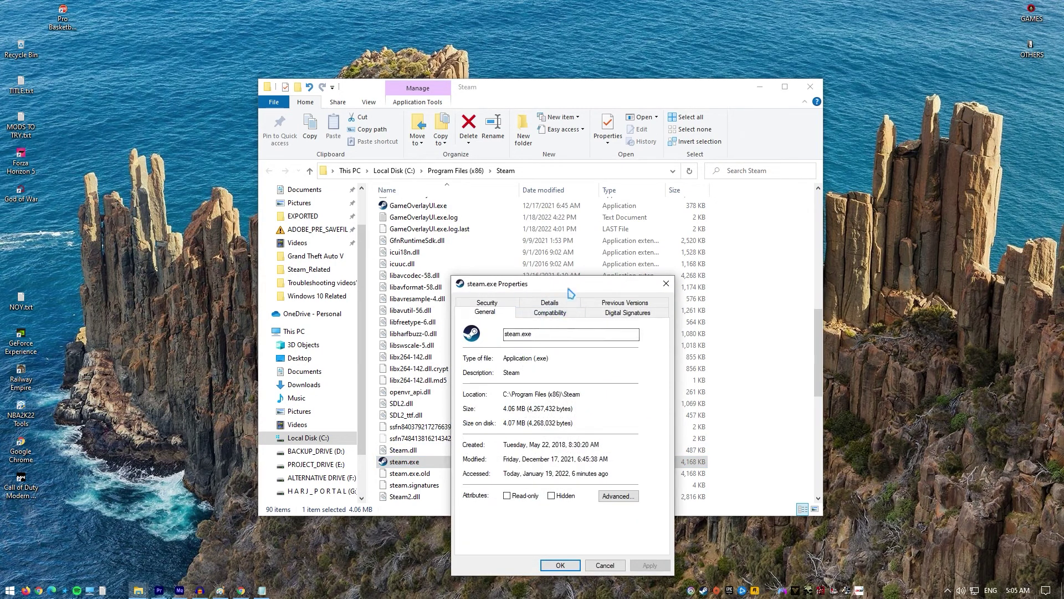
{"action": "left_click_drag", "start_coordinate": [574, 286], "coordinate": [558, 174]}
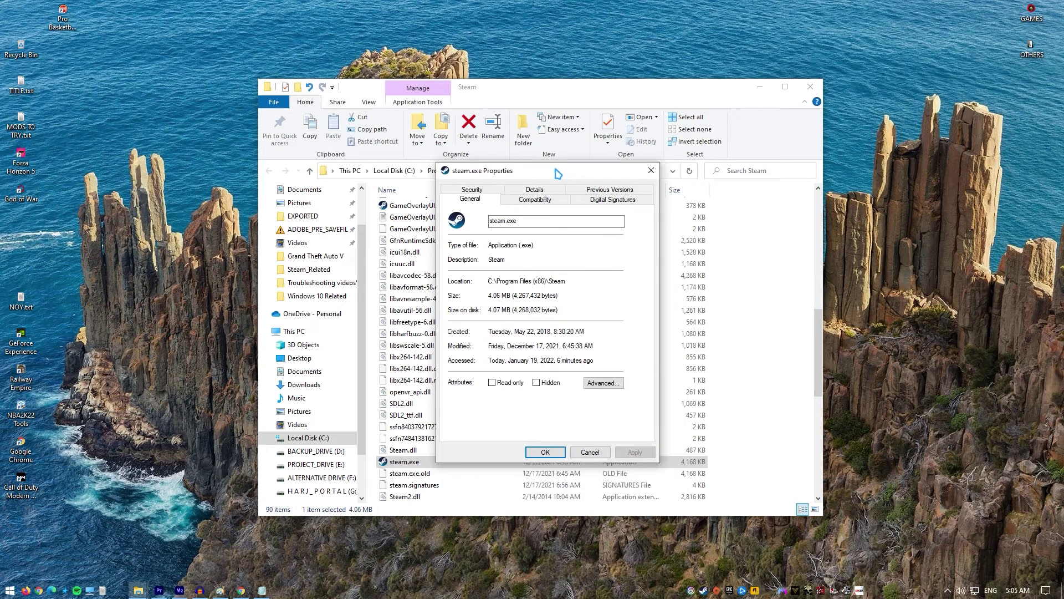
{"action": "left_click", "coordinate": [552, 201]}
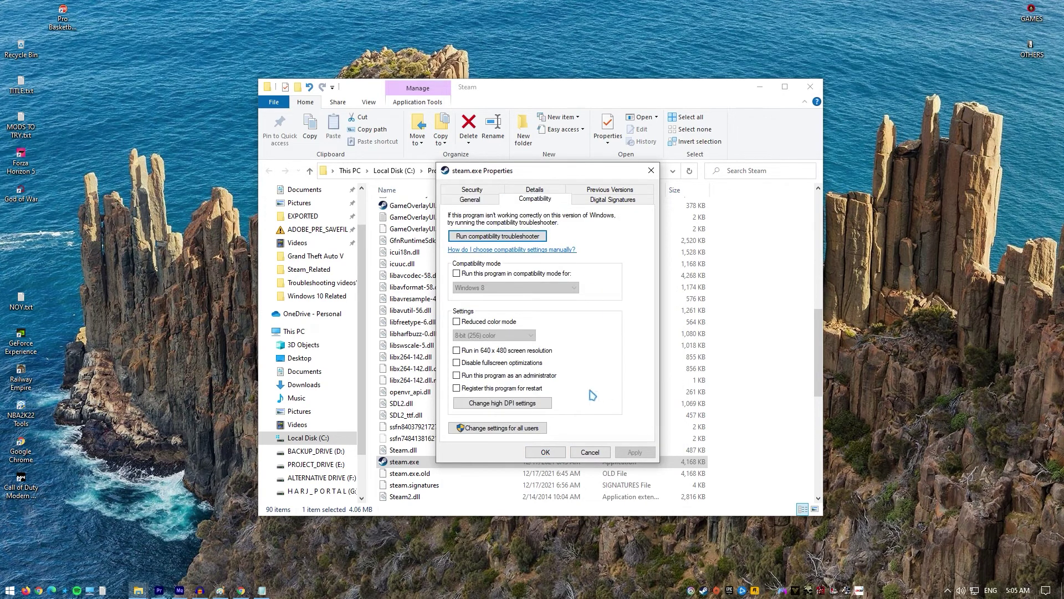
{"action": "left_click", "coordinate": [456, 375]}
{"action": "left_click", "coordinate": [637, 454]}
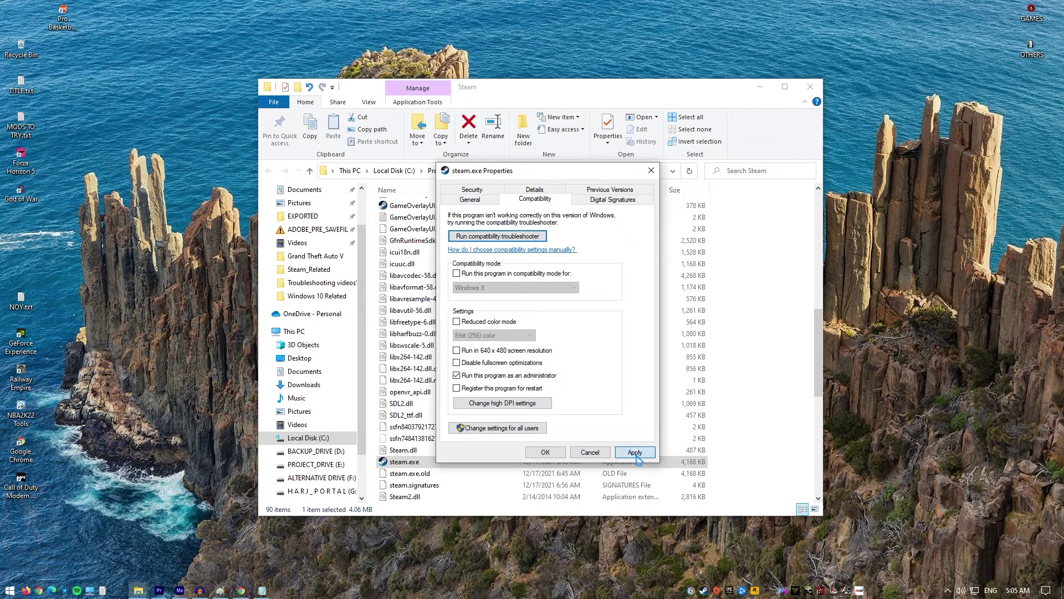
{"action": "left_click", "coordinate": [546, 454]}
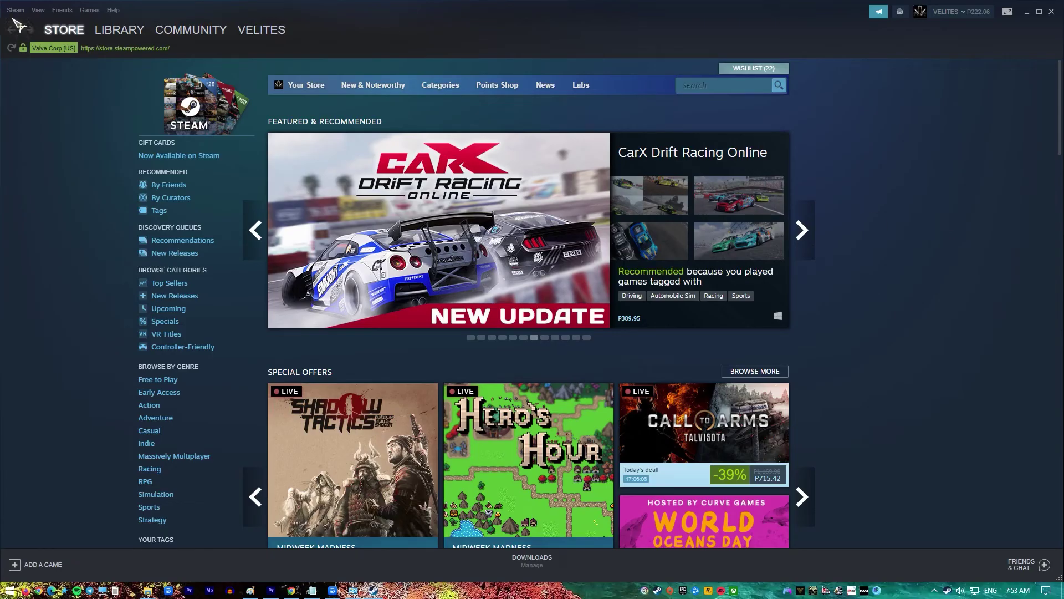
- Open the Steam library folders from Steam's download settings and show the games stored on BACKUP_DRIVE (D:)
{"action": "left_click", "coordinate": [16, 10]}
{"action": "left_click", "coordinate": [20, 78]}
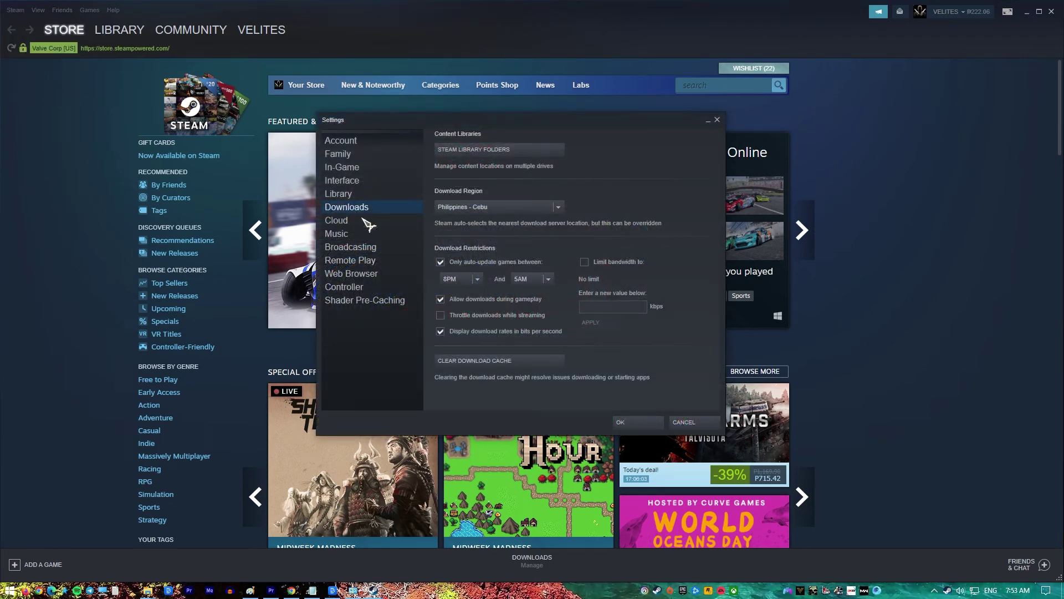
{"action": "left_click", "coordinate": [535, 159]}
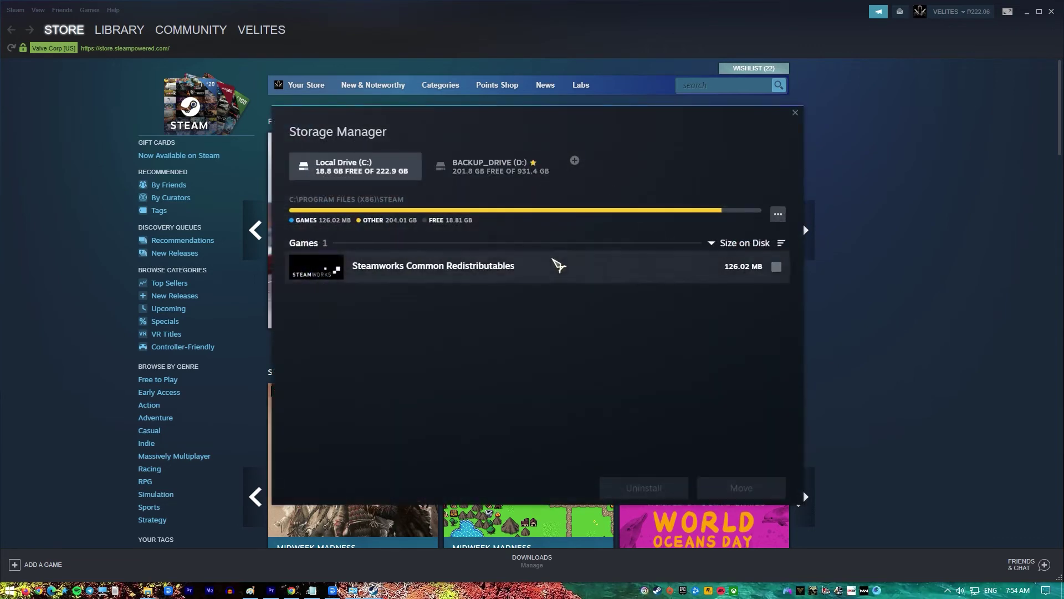
{"action": "left_click", "coordinate": [481, 173]}
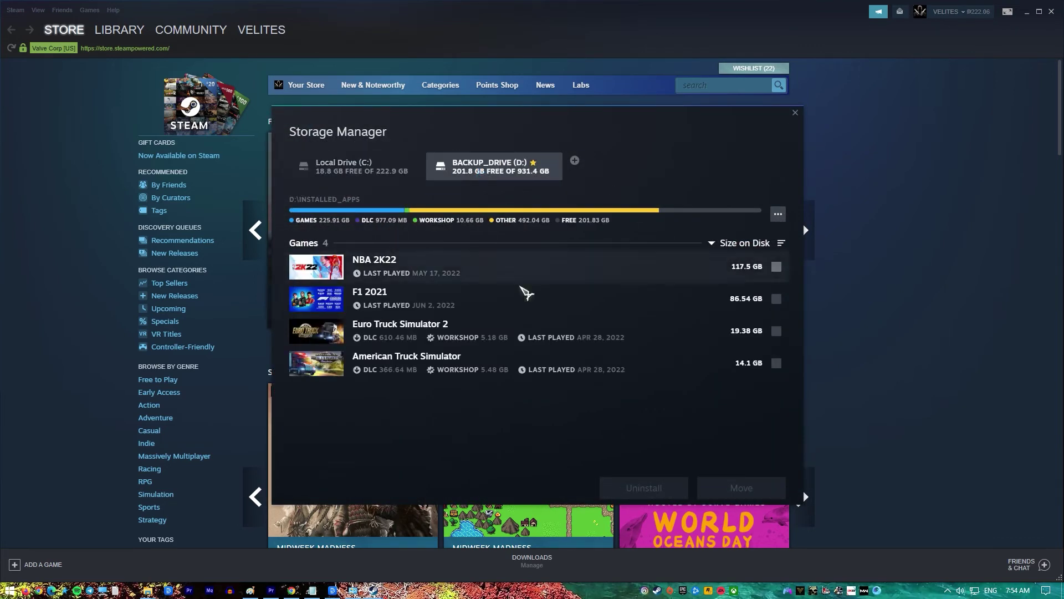
- Select NBA 2K22, F1 2021, Euro Truck Simulator 2 and American Truck Simulator to move, and open the target drive choices
{"action": "left_click", "coordinate": [777, 269]}
{"action": "left_click", "coordinate": [777, 299]}
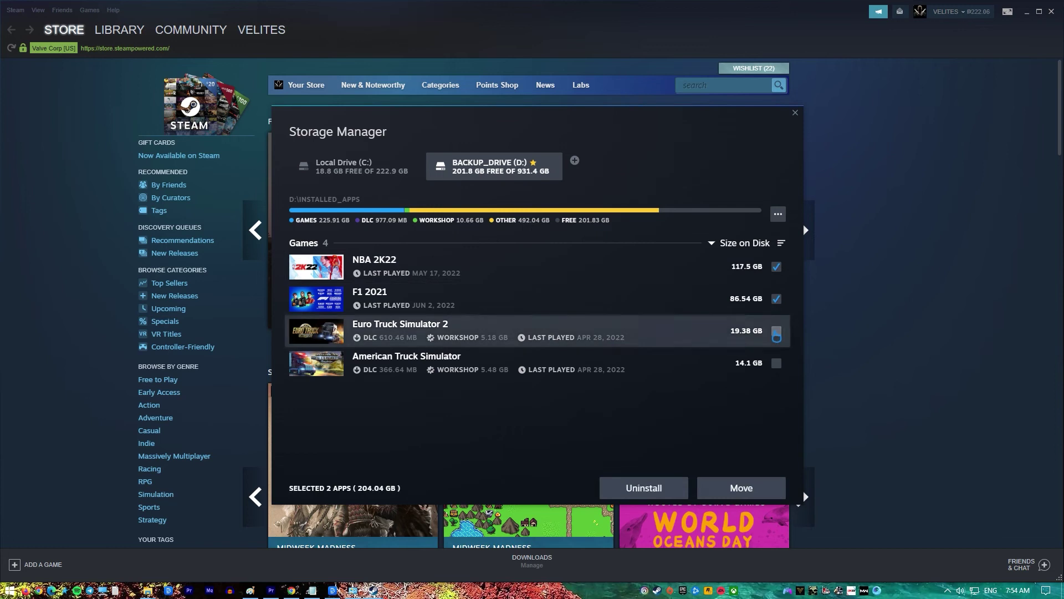
{"action": "left_click", "coordinate": [777, 332]}
{"action": "left_click", "coordinate": [777, 364]}
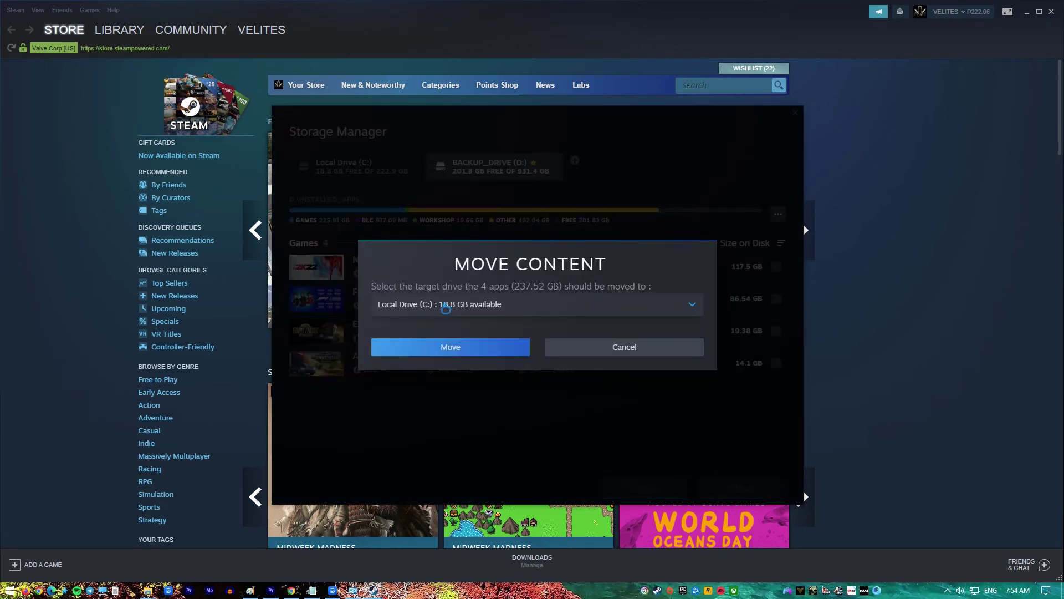
{"action": "left_click", "coordinate": [445, 308]}
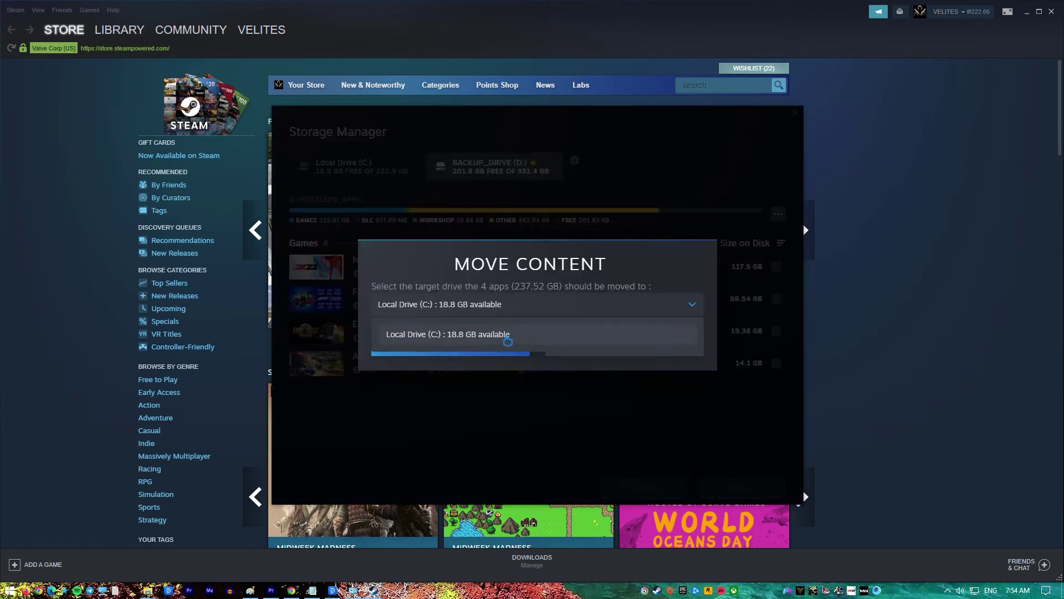